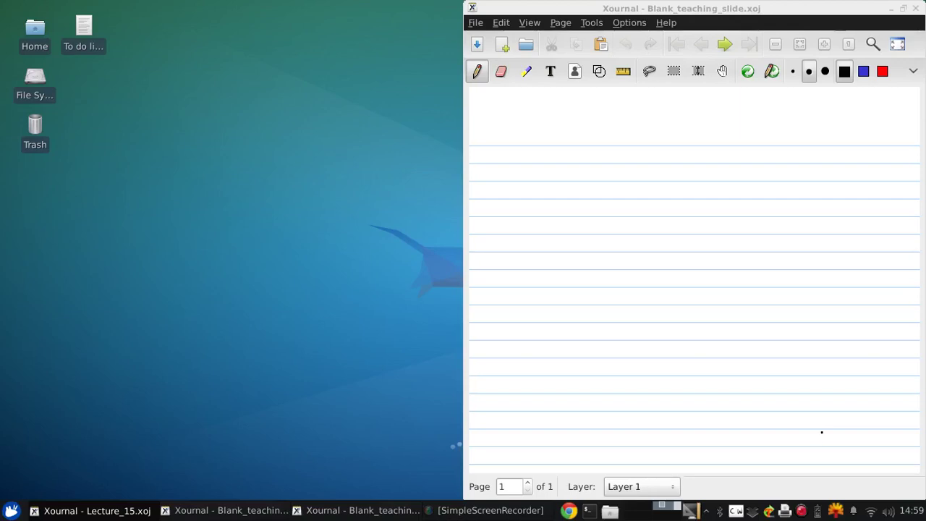
Handwrite the heading 'Landing Gear' and underline it, undoing stray strokes.
mouse_move(475, 122)
mouse_down()
mouse_move(493, 144)
mouse_move(518, 131)
mouse_move(537, 144)
mouse_up()
mouse_move(536, 134)
mouse_down()
mouse_move(547, 143)
mouse_move(548, 166)
mouse_up()
drag(568, 117, 564, 144)
click(569, 136)
drag(470, 136, 583, 135)
drag(579, 135, 595, 143)
click(625, 44)
click(625, 44)
click(625, 44)
mouse_move(593, 138)
mouse_down()
mouse_move(600, 133)
mouse_move(474, 161)
mouse_up()
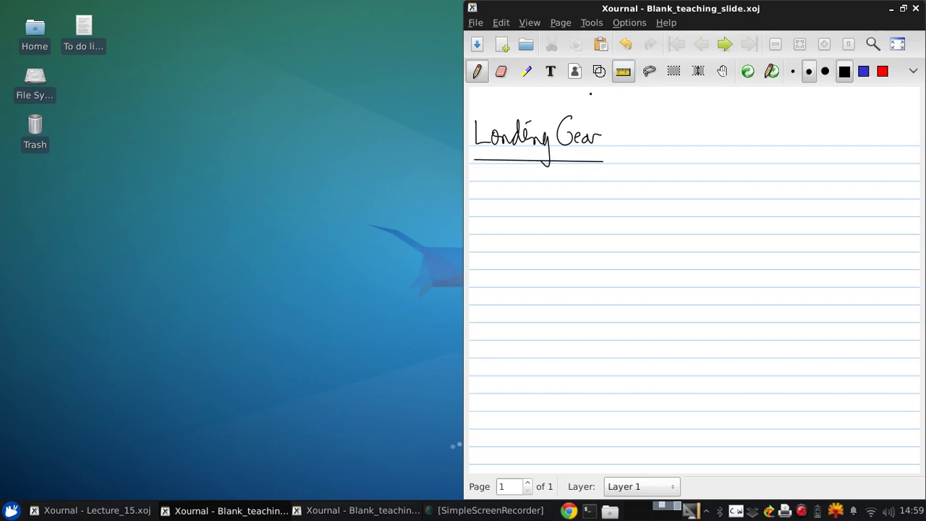
Write the source reference 'from … 6.S, pp.84-88' beside the heading.
click(622, 71)
mouse_move(665, 137)
mouse_down()
mouse_move(659, 162)
mouse_move(668, 144)
mouse_up()
mouse_move(660, 159)
mouse_down()
mouse_move(671, 151)
mouse_move(699, 164)
mouse_move(732, 134)
mouse_up()
mouse_move(719, 150)
mouse_down()
mouse_move(735, 148)
mouse_move(733, 163)
mouse_move(777, 159)
mouse_move(780, 178)
mouse_move(745, 138)
mouse_move(747, 162)
mouse_up()
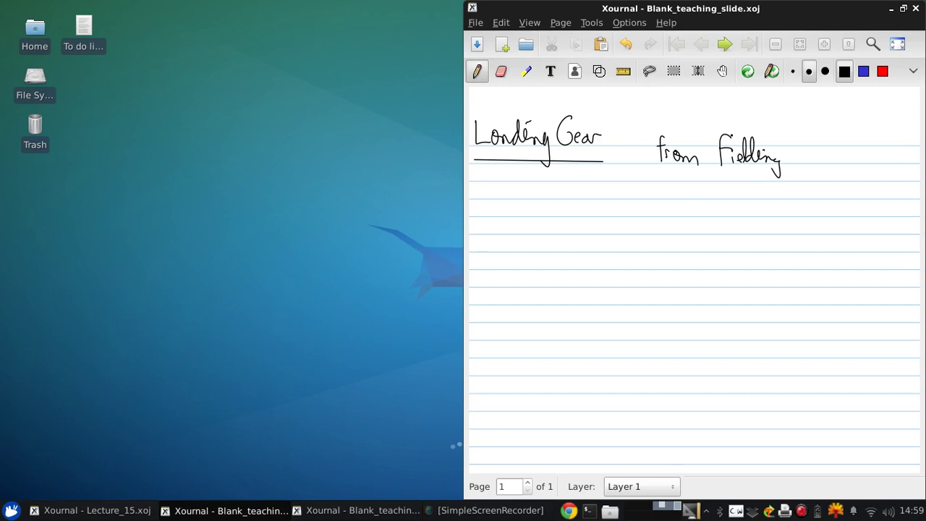
click(802, 153)
mouse_move(806, 144)
mouse_down()
mouse_move(797, 160)
mouse_move(812, 163)
mouse_up()
click(804, 161)
click(840, 154)
mouse_move(829, 160)
mouse_down()
mouse_move(825, 169)
mouse_move(859, 150)
mouse_move(871, 162)
mouse_move(880, 155)
mouse_up()
click(852, 162)
mouse_move(887, 146)
mouse_down()
mouse_move(884, 161)
mouse_move(897, 161)
mouse_up()
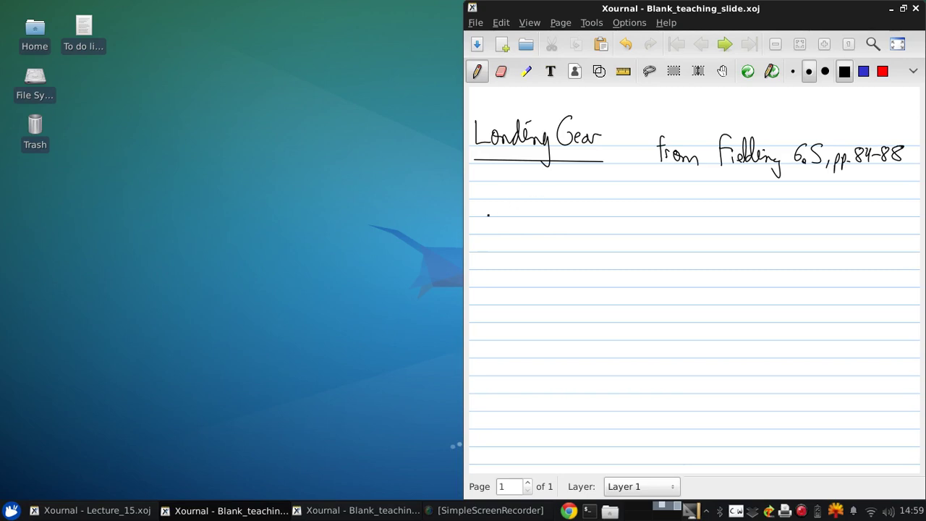
Write the note '-> interface between aircraft & ground!'.
drag(480, 210, 489, 210)
mouse_move(490, 205)
mouse_down()
mouse_move(492, 214)
mouse_move(522, 217)
mouse_up()
drag(518, 209, 538, 205)
mouse_move(548, 194)
mouse_down()
mouse_move(543, 216)
mouse_move(549, 201)
mouse_up()
drag(548, 209, 561, 213)
mouse_move(571, 205)
mouse_down()
mouse_move(563, 214)
mouse_move(612, 215)
mouse_up()
mouse_move(611, 216)
mouse_down()
mouse_move(622, 194)
mouse_move(618, 216)
mouse_up()
mouse_move(626, 211)
mouse_down()
mouse_move(703, 214)
mouse_move(725, 200)
mouse_move(719, 225)
mouse_move(733, 195)
mouse_move(749, 210)
mouse_up()
click(680, 209)
mouse_move(767, 205)
mouse_down()
mouse_move(761, 227)
mouse_move(783, 209)
mouse_move(803, 216)
mouse_move(813, 200)
mouse_move(816, 217)
mouse_move(822, 206)
mouse_up()
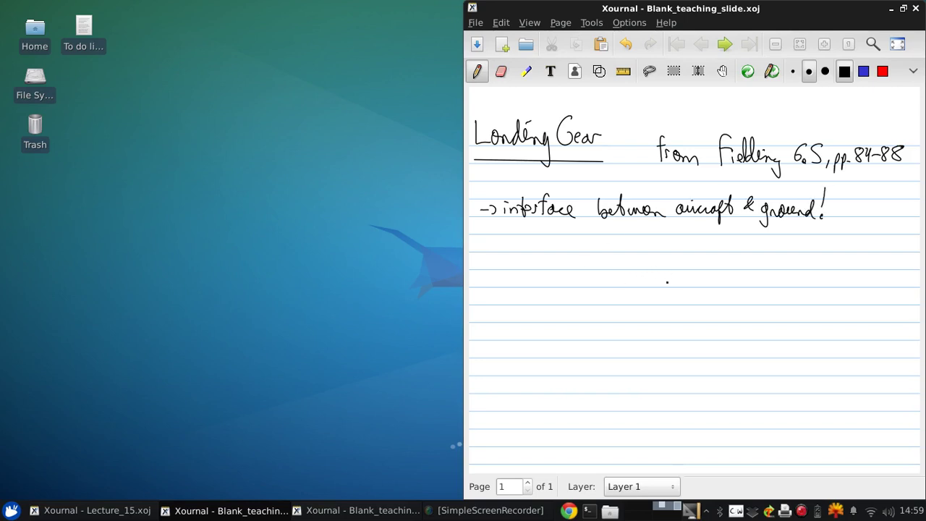
Sketch a side-view plane on two wheeled legs above a hatched ground line.
mouse_move(722, 270)
mouse_down()
mouse_move(619, 287)
mouse_move(630, 279)
mouse_move(722, 271)
mouse_move(700, 266)
mouse_move(661, 283)
mouse_move(685, 278)
mouse_move(628, 312)
mouse_move(635, 310)
mouse_up()
drag(688, 287, 687, 305)
mouse_move(598, 319)
mouse_down()
mouse_move(767, 320)
mouse_move(612, 327)
mouse_up()
drag(631, 318, 624, 327)
mouse_move(643, 319)
mouse_down()
mouse_move(638, 326)
mouse_move(651, 327)
mouse_up()
mouse_move(671, 319)
mouse_down()
mouse_move(666, 327)
mouse_move(679, 328)
mouse_up()
drag(698, 321, 692, 328)
mouse_move(711, 321)
mouse_down()
mouse_move(705, 330)
mouse_move(718, 330)
mouse_up()
drag(737, 323, 732, 331)
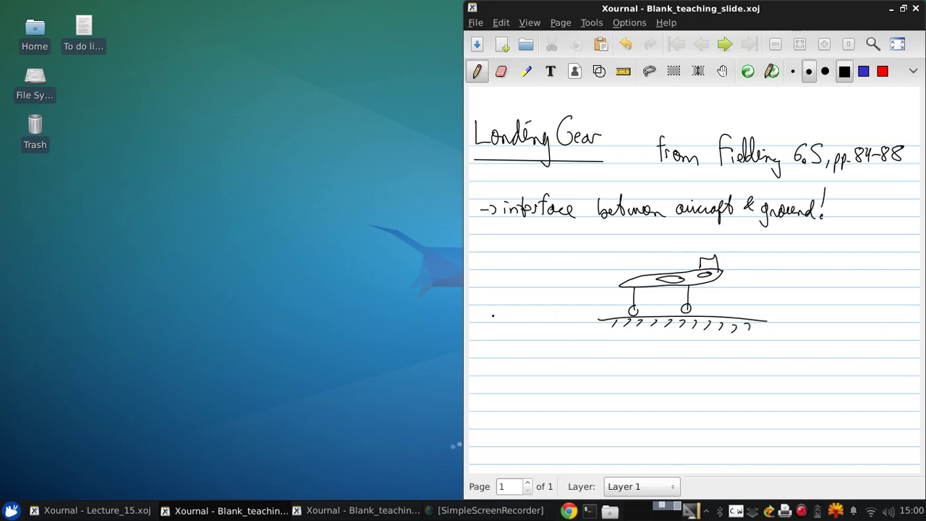
Write the line '-> 3 main types'.
drag(479, 364, 498, 367)
drag(505, 360, 507, 375)
mouse_move(521, 375)
mouse_down()
mouse_move(582, 371)
mouse_move(593, 382)
mouse_move(620, 372)
mouse_up()
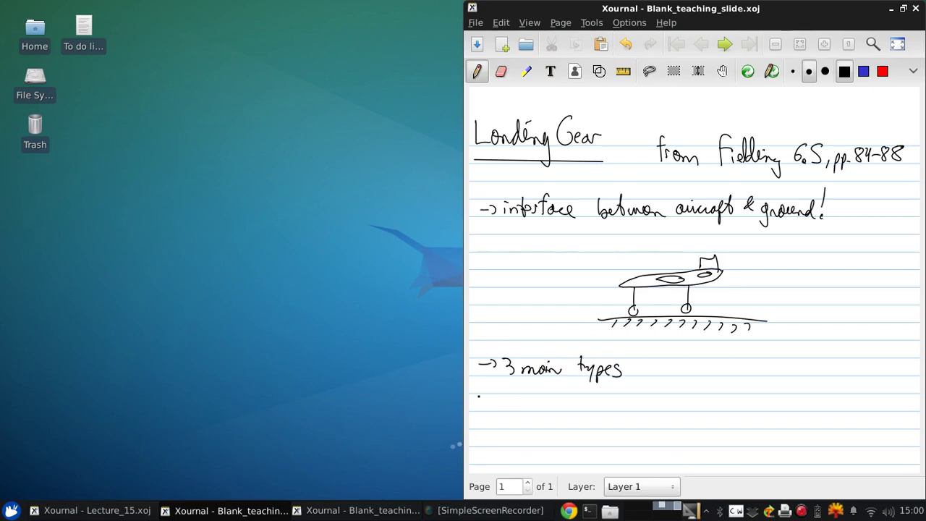
Write '1) nose wheel layout' and draw an arrow pointing at the sketch's wheels.
drag(478, 396, 481, 408)
mouse_move(484, 391)
mouse_down()
mouse_move(486, 410)
mouse_move(507, 409)
mouse_up()
mouse_move(514, 400)
mouse_down()
mouse_move(511, 411)
mouse_move(553, 399)
mouse_move(566, 409)
mouse_up()
drag(569, 405, 579, 408)
mouse_move(580, 394)
mouse_down()
mouse_move(581, 410)
mouse_move(625, 409)
mouse_move(631, 419)
mouse_move(658, 410)
mouse_up()
click(615, 402)
drag(660, 386, 663, 411)
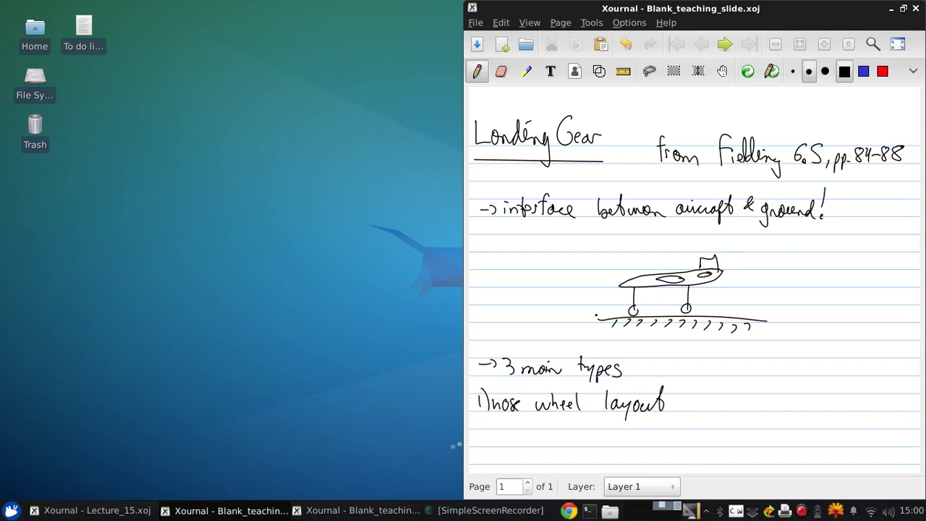
mouse_move(567, 311)
mouse_down()
mouse_move(591, 305)
mouse_move(588, 312)
mouse_up()
Snap the landing-gear notes to the left half and switch to the blank window.
drag(703, 8, 161, 80)
drag(310, 86, 1, 119)
click(487, 22)
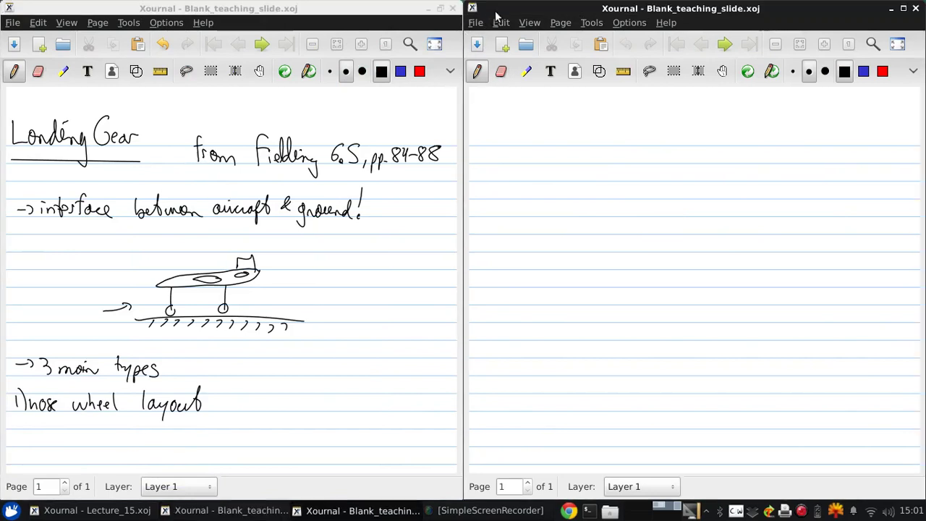
Write the heading 'Advantages:' in the right window.
mouse_move(487, 168)
mouse_down()
mouse_move(492, 140)
mouse_move(504, 167)
mouse_move(499, 155)
mouse_up()
mouse_move(510, 155)
mouse_down()
mouse_move(511, 142)
mouse_move(512, 164)
mouse_up()
drag(518, 153, 543, 161)
mouse_move(541, 144)
mouse_down()
mouse_move(544, 162)
mouse_move(560, 160)
mouse_move(558, 173)
mouse_up()
drag(560, 160, 573, 163)
click(586, 154)
click(586, 160)
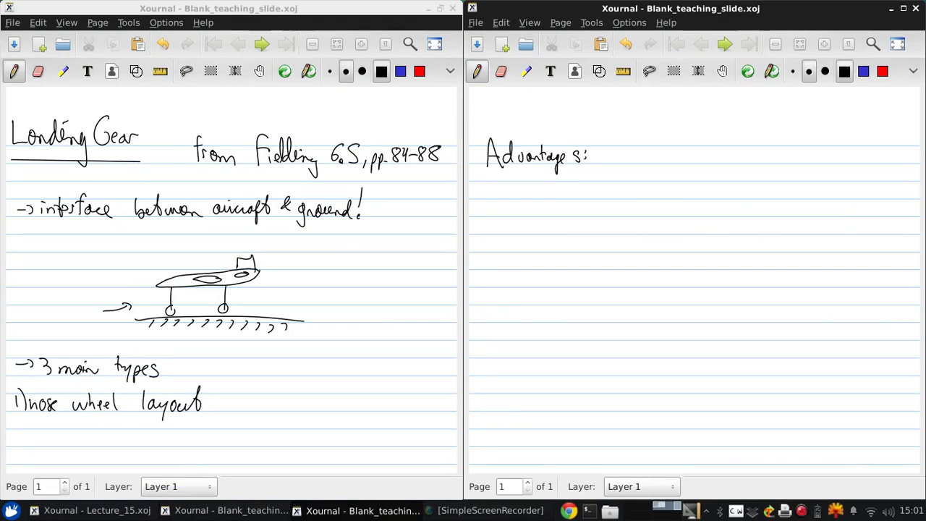
Write item 'a) horizontal cabin floor'.
mouse_move(487, 192)
mouse_down()
mouse_move(482, 199)
mouse_move(493, 204)
mouse_up()
mouse_move(525, 181)
mouse_down()
mouse_move(531, 196)
mouse_move(553, 197)
mouse_up()
mouse_move(555, 190)
mouse_down()
mouse_move(565, 196)
mouse_move(522, 187)
mouse_move(629, 199)
mouse_up()
drag(641, 192, 659, 196)
drag(660, 192, 670, 196)
drag(661, 189, 679, 195)
drag(681, 180, 692, 195)
drag(694, 190, 706, 196)
drag(709, 191, 717, 186)
Write 'b) pilot view during taxi' and begin 'c) can't'.
drag(485, 218, 498, 237)
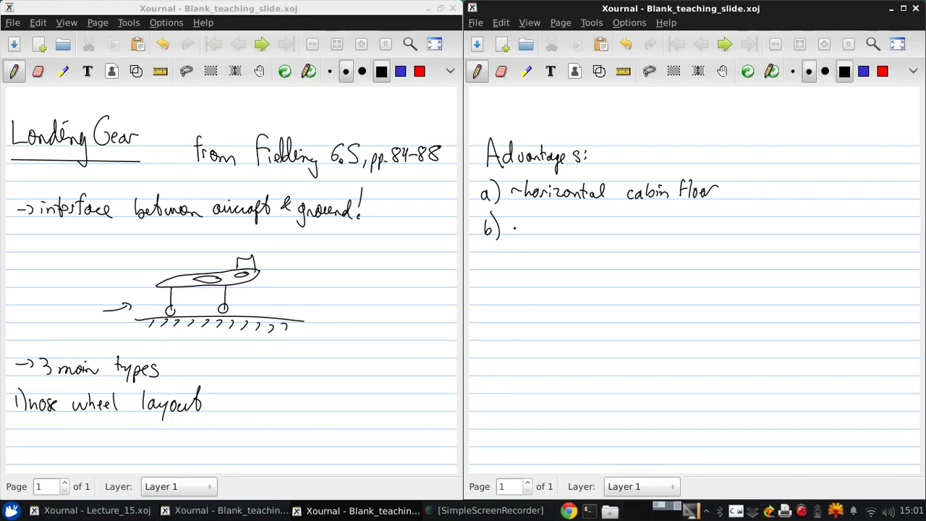
mouse_move(516, 226)
mouse_down()
mouse_move(517, 244)
mouse_move(523, 232)
mouse_up()
drag(524, 225, 532, 235)
drag(540, 226, 544, 227)
drag(547, 217, 548, 236)
drag(542, 222, 573, 233)
mouse_move(575, 228)
mouse_down()
mouse_move(646, 223)
mouse_move(663, 227)
mouse_move(662, 241)
mouse_move(684, 235)
mouse_up()
drag(677, 225, 703, 233)
mouse_move(703, 225)
mouse_down()
mouse_move(696, 233)
mouse_move(709, 224)
mouse_up()
drag(494, 263, 498, 272)
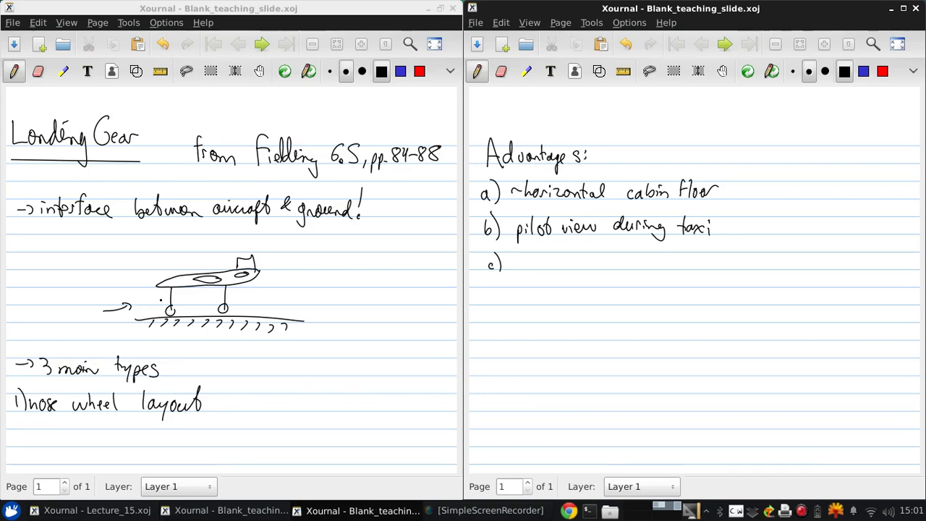
mouse_move(521, 261)
mouse_down()
mouse_move(653, 268)
mouse_move(667, 278)
mouse_move(671, 267)
mouse_up()
Finish item c) with 'in pitch' and draw a propeller at the plane sketch's nose.
drag(683, 253, 687, 269)
drag(693, 262, 699, 272)
drag(699, 268, 707, 273)
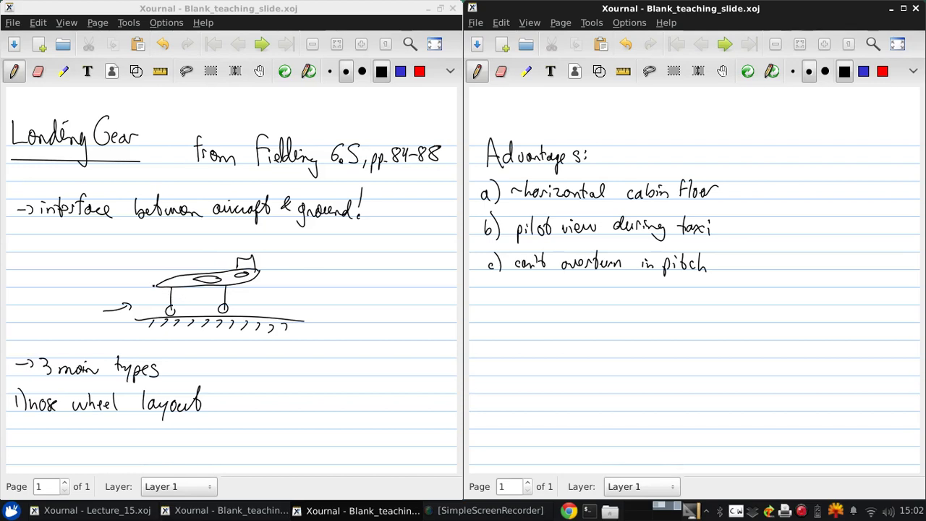
mouse_move(153, 287)
mouse_down()
mouse_move(154, 272)
mouse_move(154, 307)
mouse_up()
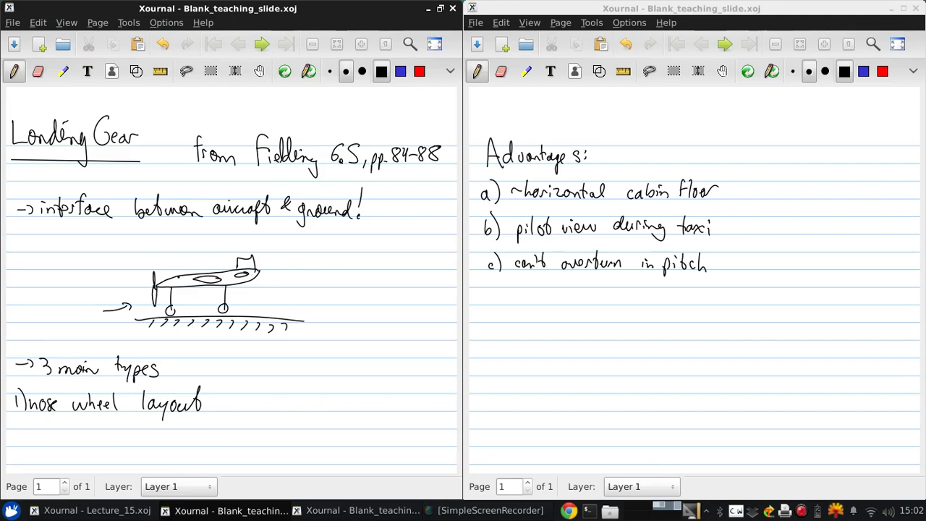
Add a propeller stroke, label advantage d), and draw a dashed line along the fuselage.
mouse_move(163, 274)
mouse_down()
mouse_move(166, 295)
mouse_move(149, 312)
mouse_move(161, 308)
mouse_up()
click(490, 296)
drag(493, 289, 499, 305)
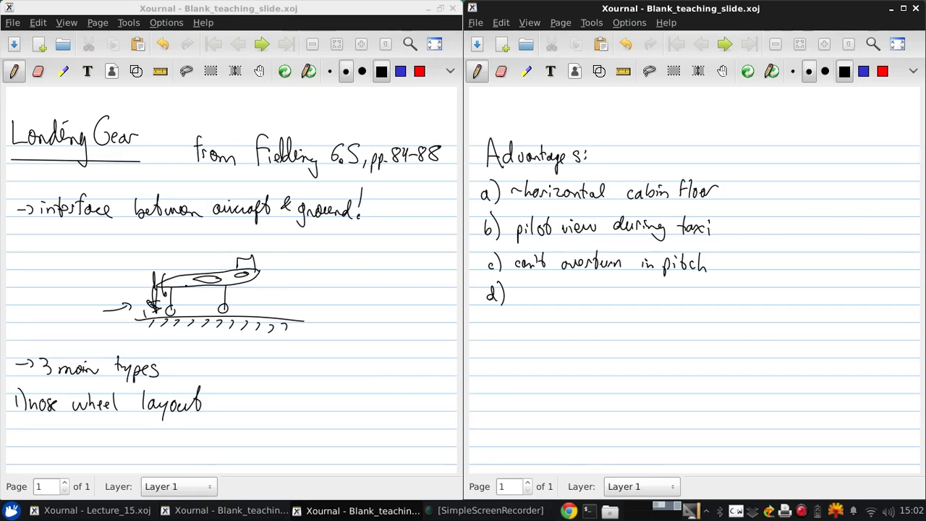
drag(131, 285, 137, 285)
drag(140, 285, 147, 285)
drag(208, 281, 218, 280)
drag(226, 280, 277, 280)
drag(279, 281, 293, 280)
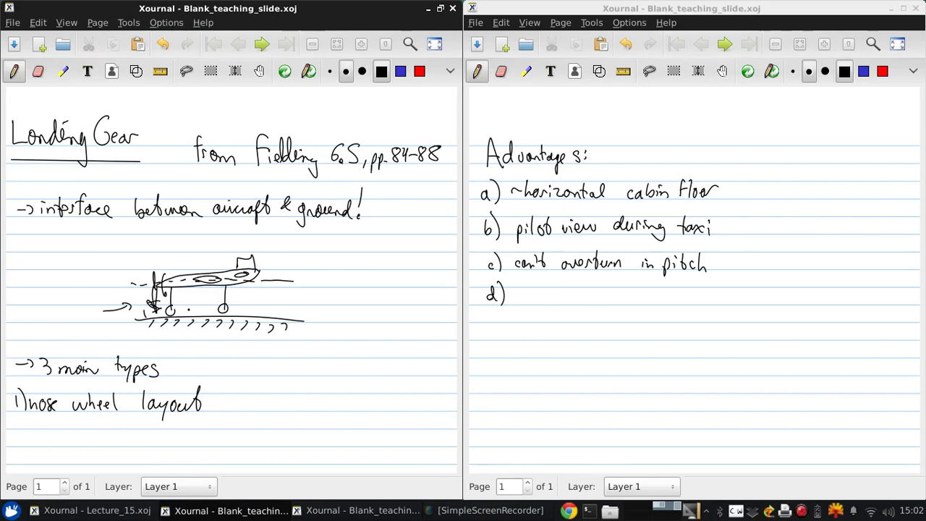
Write 'fuselage attitude has low drag' for item d) and label e).
mouse_move(526, 285)
mouse_down()
mouse_move(516, 299)
mouse_move(561, 299)
mouse_move(573, 317)
mouse_up()
drag(576, 302, 613, 307)
mouse_move(618, 307)
mouse_down()
mouse_move(619, 291)
mouse_move(621, 307)
mouse_up()
mouse_move(613, 300)
mouse_down()
mouse_move(631, 307)
mouse_move(643, 297)
mouse_up()
drag(641, 298, 655, 306)
mouse_move(660, 287)
mouse_down()
mouse_move(666, 306)
mouse_move(703, 304)
mouse_up()
mouse_move(712, 294)
mouse_down()
mouse_move(707, 305)
mouse_move(739, 296)
mouse_move(776, 303)
mouse_up()
mouse_move(777, 286)
mouse_down()
mouse_move(779, 303)
mouse_move(785, 294)
mouse_up()
mouse_move(786, 302)
mouse_down()
mouse_move(793, 294)
mouse_move(802, 314)
mouse_up()
drag(493, 333, 502, 346)
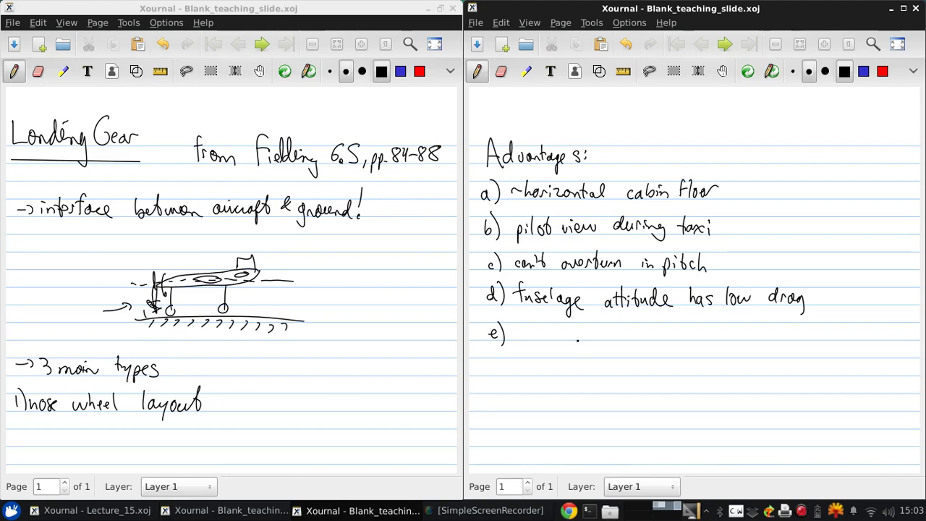
Write 'pitch down rotation' after label e).
mouse_move(511, 333)
mouse_down()
mouse_move(512, 348)
mouse_move(517, 339)
mouse_up()
drag(521, 333, 535, 339)
mouse_move(539, 322)
mouse_down()
mouse_move(548, 335)
mouse_move(570, 340)
mouse_up()
drag(578, 330, 641, 338)
drag(641, 336, 652, 339)
mouse_move(654, 321)
mouse_down()
mouse_move(655, 339)
mouse_move(666, 338)
mouse_up()
drag(667, 331, 677, 340)
drag(677, 334, 708, 337)
Complete item e) with 'on landing sheds lift'.
drag(709, 333, 729, 338)
drag(738, 332, 749, 340)
drag(751, 333, 769, 338)
mouse_move(771, 333)
mouse_down()
mouse_move(780, 352)
mouse_move(804, 333)
mouse_move(801, 340)
mouse_up()
drag(807, 319, 816, 340)
drag(813, 334, 827, 340)
drag(829, 324, 833, 339)
drag(846, 334, 859, 340)
drag(865, 323, 871, 340)
drag(865, 330, 874, 329)
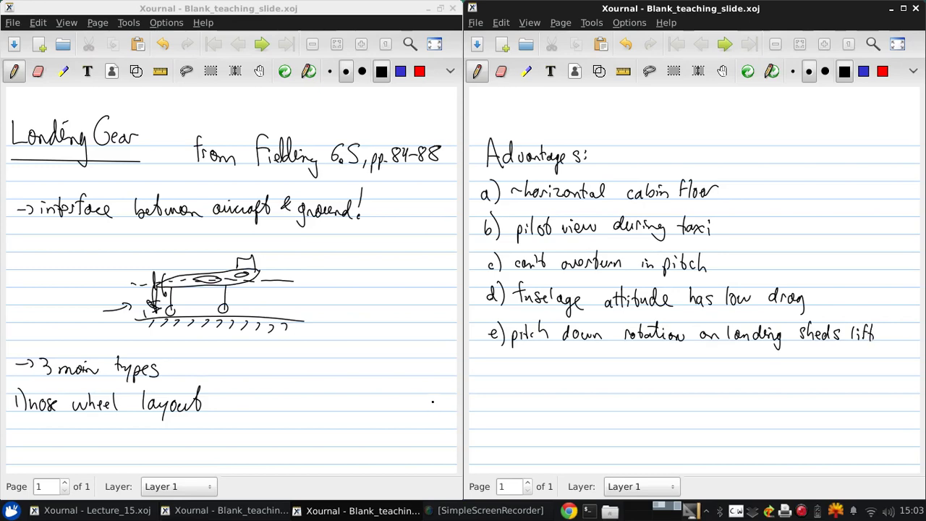
Swap the windows: Advantages notes on the left, landing-gear notes on the right.
drag(651, 10, 196, 101)
drag(186, 11, 925, 101)
drag(362, 101, 1, 192)
Add a new page at the end of the landing-gear notes headed '2) tail wheel layout'.
click(565, 23)
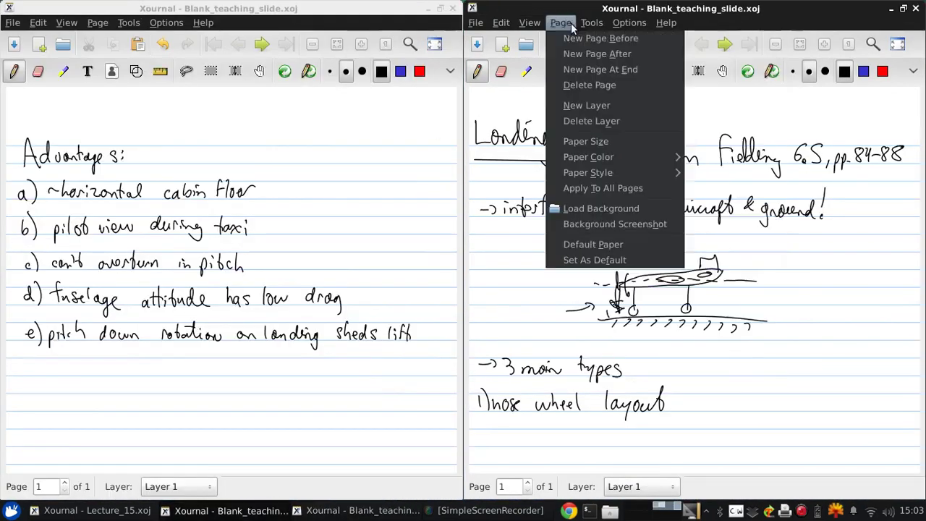
click(574, 70)
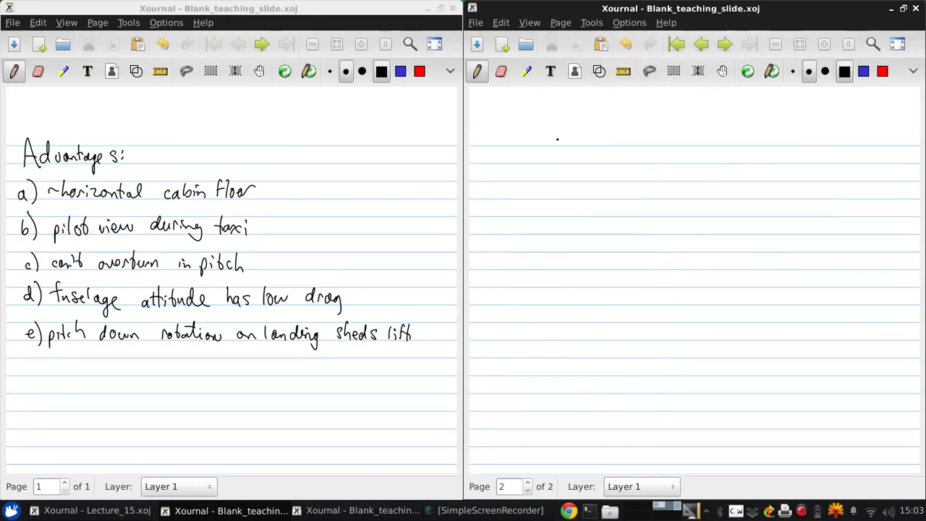
mouse_move(481, 145)
mouse_down()
mouse_move(502, 169)
mouse_move(526, 167)
mouse_up()
drag(519, 153, 547, 164)
drag(563, 155, 575, 158)
drag(578, 146, 586, 163)
drag(585, 161, 624, 165)
drag(634, 153, 640, 162)
mouse_move(638, 155)
mouse_down()
mouse_move(641, 175)
mouse_move(660, 162)
mouse_up()
mouse_move(666, 137)
mouse_down()
mouse_move(667, 163)
mouse_move(673, 148)
mouse_up()
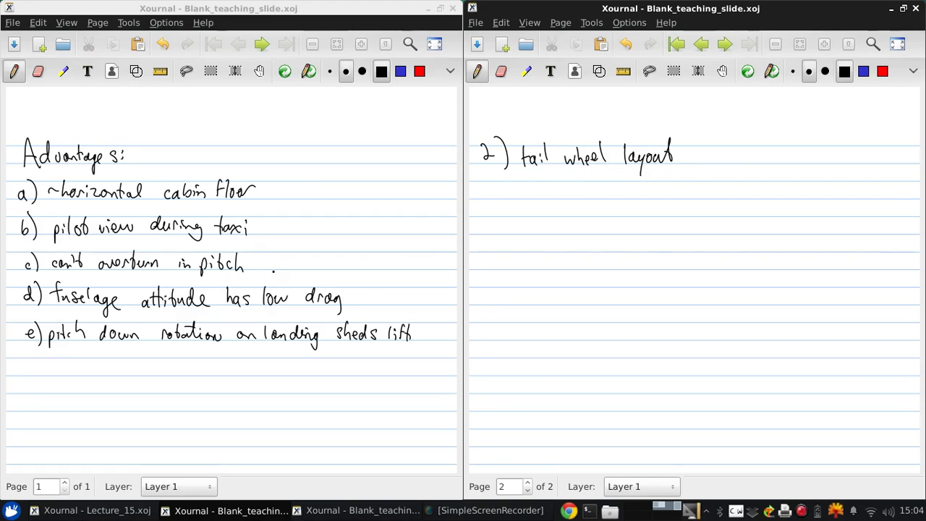
Draw the hatched ground line beneath the tail-dragger sketch.
mouse_move(835, 194)
mouse_down()
mouse_move(873, 195)
mouse_move(752, 193)
mouse_up()
mouse_move(769, 191)
mouse_down()
mouse_move(761, 197)
mouse_move(774, 198)
mouse_up()
mouse_move(797, 191)
mouse_down()
mouse_move(789, 199)
mouse_move(806, 201)
mouse_up()
drag(828, 194, 821, 202)
mouse_move(842, 194)
mouse_down()
mouse_move(836, 202)
mouse_move(855, 187)
mouse_move(779, 169)
mouse_move(855, 171)
mouse_move(843, 172)
mouse_move(842, 183)
mouse_move(801, 174)
mouse_move(819, 175)
mouse_move(802, 185)
mouse_move(851, 195)
mouse_up()
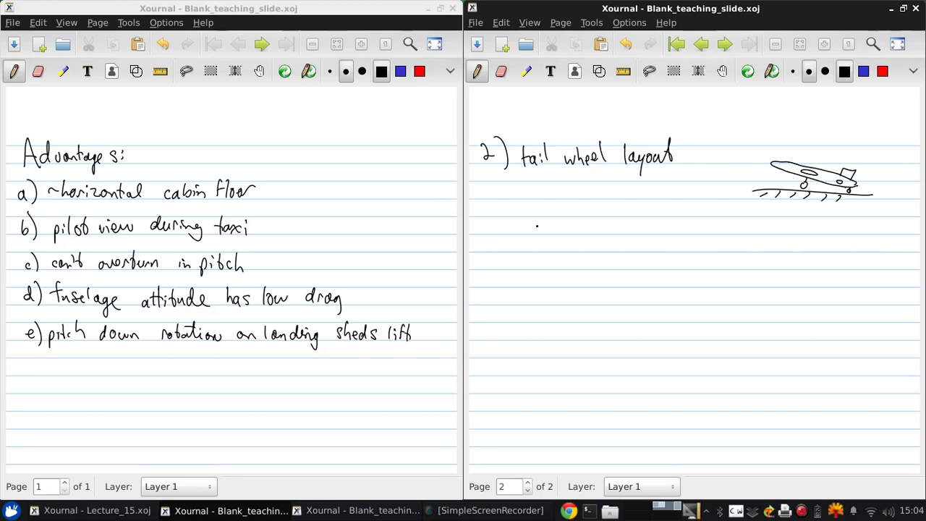
Handwrite the 'Advantages' heading on page 2.
drag(479, 231, 490, 225)
drag(499, 222, 502, 233)
mouse_move(503, 222)
mouse_down()
mouse_move(511, 233)
mouse_move(531, 232)
mouse_up()
mouse_move(531, 214)
mouse_down()
mouse_move(544, 246)
mouse_move(556, 232)
mouse_up()
drag(565, 224, 558, 233)
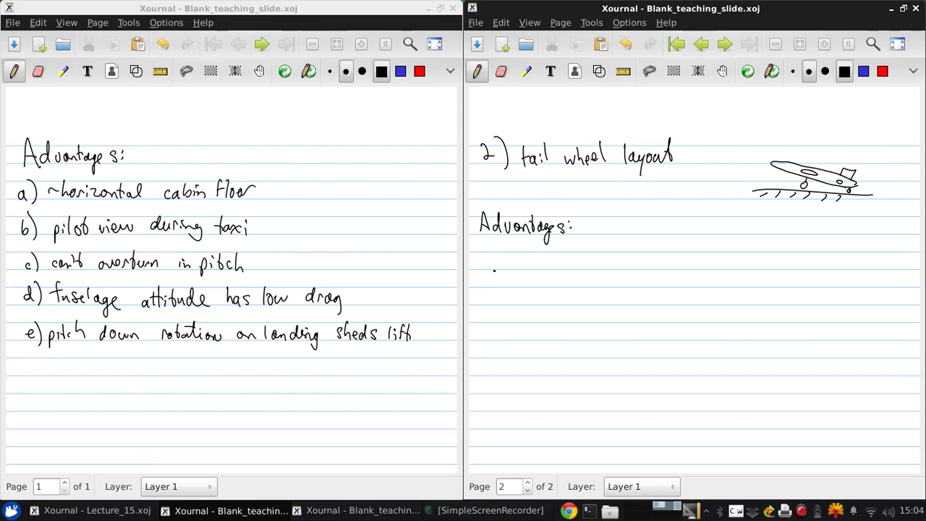
Write advantage a) 'tail wheel is small & light'.
mouse_move(492, 262)
mouse_down()
mouse_move(503, 272)
mouse_move(579, 259)
mouse_move(593, 266)
mouse_move(609, 251)
mouse_move(621, 266)
mouse_up()
mouse_move(631, 257)
mouse_down()
mouse_move(625, 267)
mouse_move(667, 267)
mouse_up()
mouse_move(673, 249)
mouse_down()
mouse_move(674, 268)
mouse_move(724, 273)
mouse_up()
drag(733, 250, 743, 271)
drag(736, 258, 745, 257)
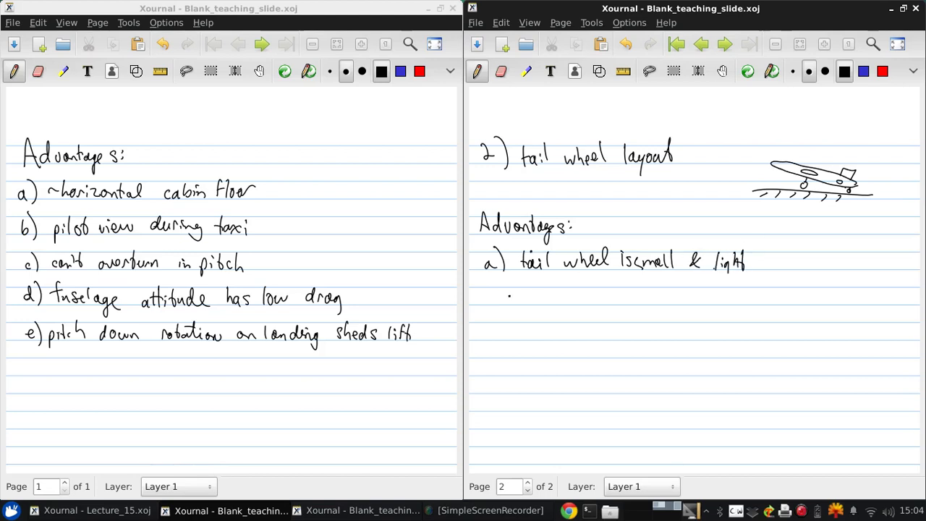
Start b) with 'reduced chance' and add a curved stroke above the plane sketch.
mouse_move(489, 285)
mouse_down()
mouse_move(494, 303)
mouse_move(507, 309)
mouse_up()
mouse_move(790, 148)
mouse_down()
mouse_move(761, 167)
mouse_move(801, 206)
mouse_move(808, 168)
mouse_up()
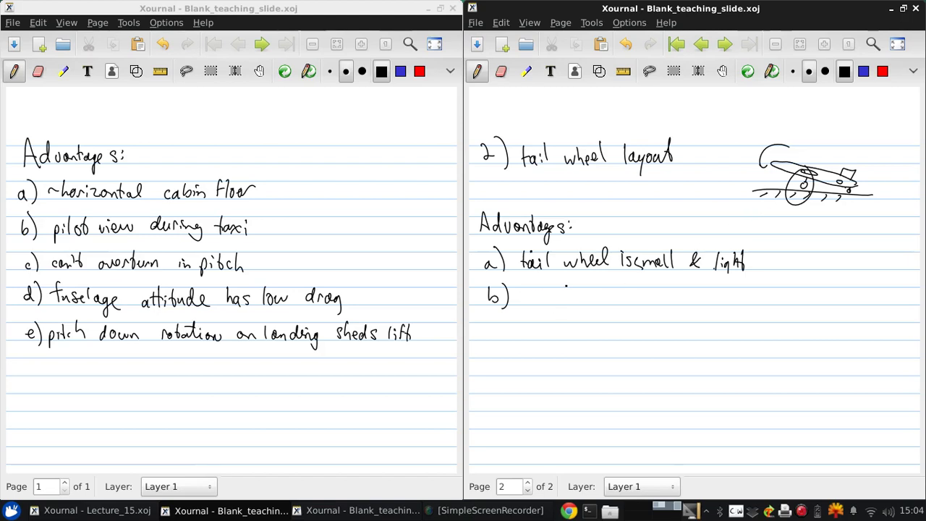
mouse_move(522, 302)
mouse_down()
mouse_move(550, 287)
mouse_move(580, 296)
mouse_move(598, 285)
mouse_move(613, 303)
mouse_up()
click(602, 298)
drag(622, 288, 635, 304)
drag(638, 295, 645, 301)
drag(651, 295, 722, 305)
Write 'skid during' after b), undoing three mistaken letter strokes.
drag(729, 296, 731, 304)
mouse_move(735, 299)
mouse_down()
mouse_move(735, 310)
mouse_move(741, 285)
mouse_move(766, 284)
mouse_move(775, 303)
mouse_up()
click(626, 44)
click(626, 44)
click(626, 44)
drag(777, 302, 795, 302)
mouse_move(796, 296)
mouse_down()
mouse_move(799, 314)
mouse_move(828, 298)
mouse_move(865, 300)
mouse_move(874, 312)
mouse_move(866, 315)
mouse_up()
Finish 'braking' and write c) 'no tail reinforcement'.
mouse_move(498, 331)
mouse_down()
mouse_move(494, 343)
mouse_move(502, 345)
mouse_up()
click(494, 348)
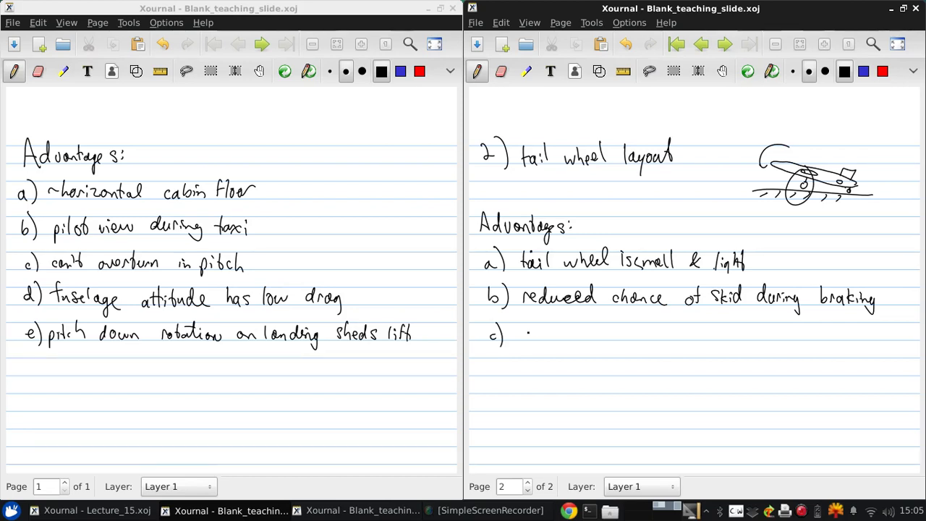
mouse_move(520, 340)
mouse_down()
mouse_move(564, 339)
mouse_move(569, 330)
mouse_up()
drag(571, 331, 626, 335)
mouse_move(626, 332)
mouse_down()
mouse_move(640, 335)
mouse_move(628, 328)
mouse_up()
mouse_move(647, 321)
mouse_down()
mouse_move(646, 337)
mouse_move(649, 330)
mouse_up()
drag(648, 334, 669, 337)
drag(674, 333, 689, 333)
drag(689, 335, 699, 333)
mouse_move(705, 323)
mouse_down()
mouse_move(706, 340)
mouse_move(712, 330)
mouse_up()
Write d) 'easier to mount main wheel legs' on the next line.
click(486, 367)
drag(499, 367, 502, 376)
drag(506, 357, 508, 377)
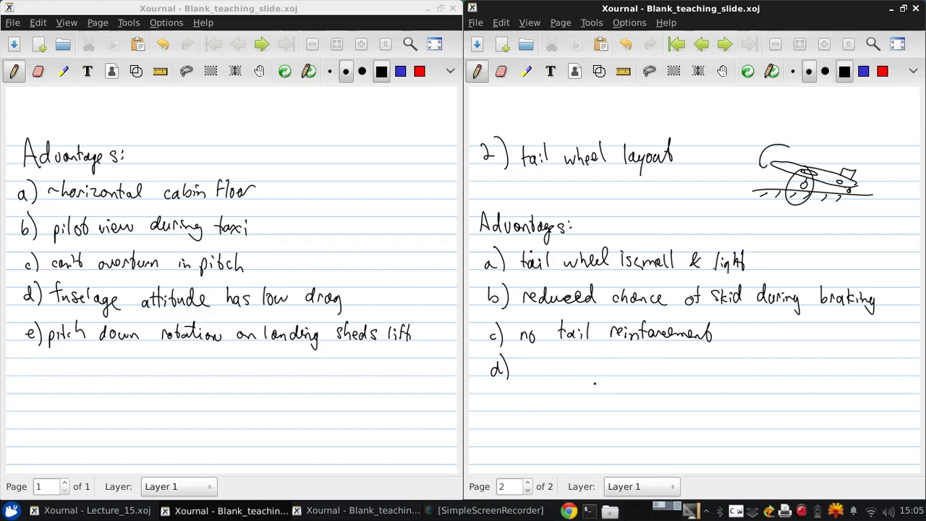
mouse_move(526, 367)
mouse_down()
mouse_move(659, 365)
mouse_move(662, 373)
mouse_move(660, 356)
mouse_move(665, 368)
mouse_move(715, 371)
mouse_move(767, 365)
mouse_move(793, 374)
mouse_move(819, 364)
mouse_move(815, 377)
mouse_up()
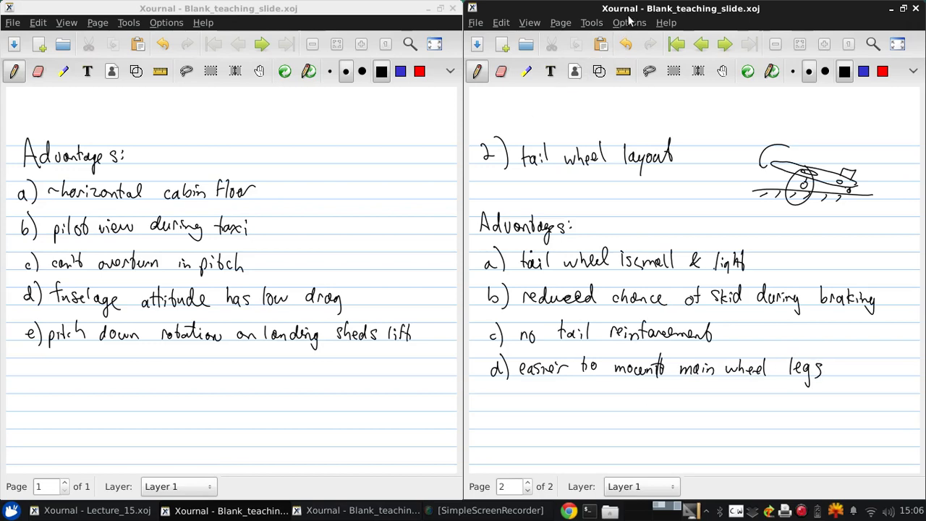
Swap the windows: first-page notes to the right half, tail-wheel notes to the left.
drag(629, 13, 262, 45)
drag(265, 12, 923, 72)
drag(390, 107, 2, 192)
Insert a new page after the current one.
click(534, 23)
mouse_move(561, 22)
click(579, 52)
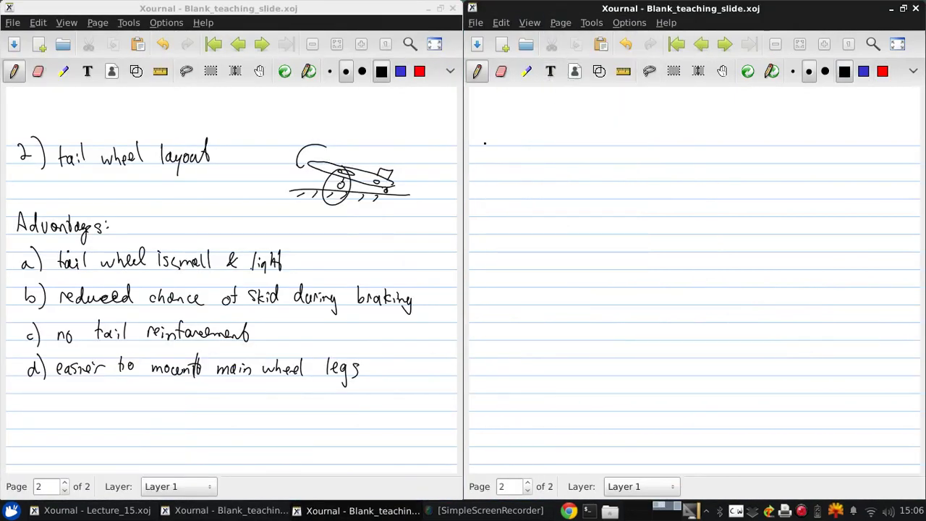
Write the heading '3) Bicycle arrangement' and outline an elongated fuselage below it.
mouse_move(483, 143)
mouse_down()
mouse_move(498, 170)
mouse_move(527, 168)
mouse_up()
drag(518, 149, 543, 163)
drag(553, 155, 554, 173)
drag(564, 157, 569, 165)
click(587, 164)
mouse_move(575, 160)
mouse_down()
mouse_move(640, 158)
mouse_move(632, 175)
mouse_move(676, 159)
mouse_up()
mouse_move(680, 140)
mouse_down()
mouse_move(679, 163)
mouse_move(686, 154)
mouse_up()
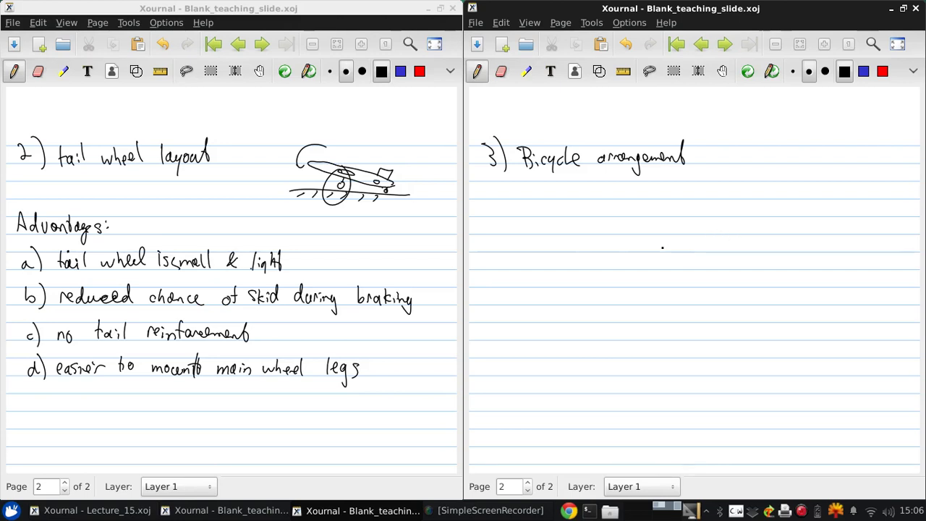
mouse_move(673, 253)
mouse_down()
mouse_move(706, 238)
mouse_move(619, 230)
mouse_move(619, 252)
mouse_move(675, 253)
mouse_up()
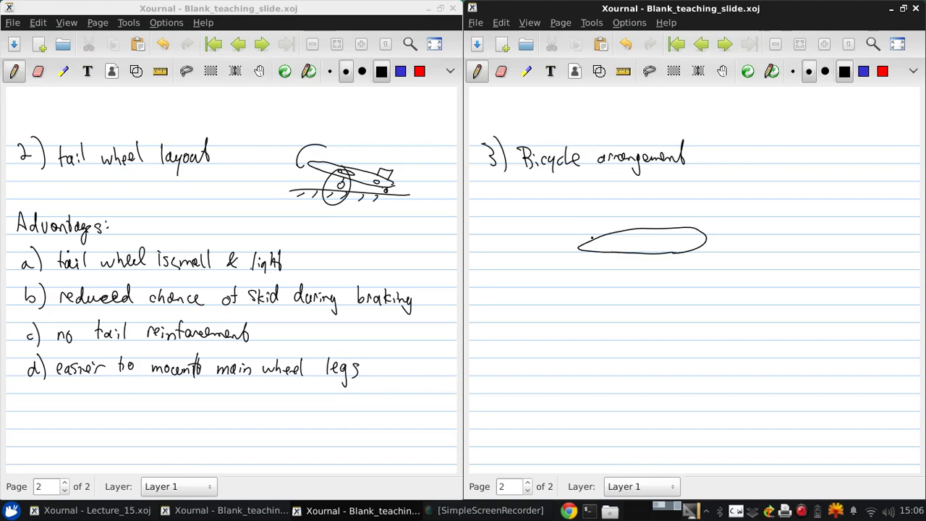
Add wings, tail, two shaded wheel boxes and shaded wingtip marks to the fuselage sketch.
mouse_move(595, 245)
mouse_down()
mouse_move(604, 246)
mouse_move(594, 243)
mouse_move(602, 233)
mouse_move(595, 266)
mouse_move(605, 251)
mouse_up()
mouse_move(660, 228)
mouse_down()
mouse_move(628, 186)
mouse_move(651, 304)
mouse_move(636, 279)
mouse_move(644, 253)
mouse_up()
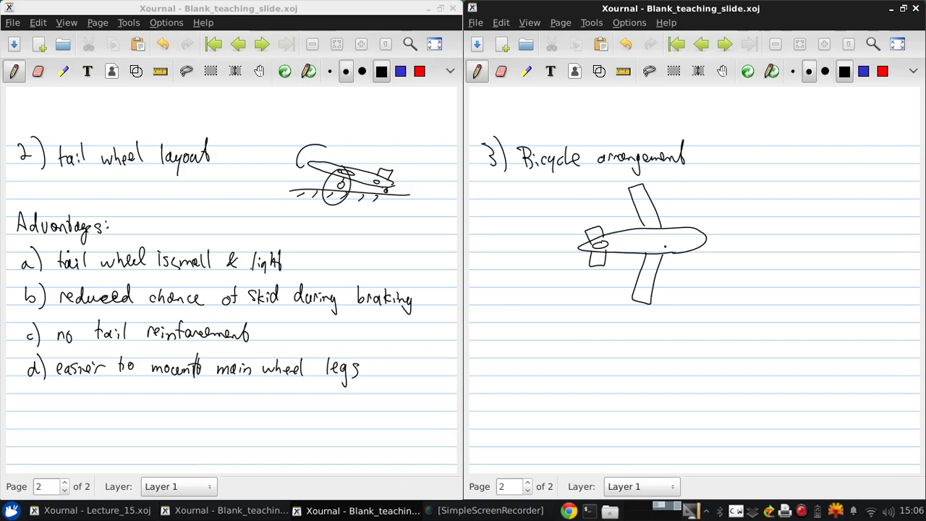
drag(638, 236, 634, 248)
mouse_move(691, 236)
mouse_down()
mouse_move(694, 249)
mouse_move(679, 231)
mouse_move(696, 232)
mouse_move(689, 247)
mouse_up()
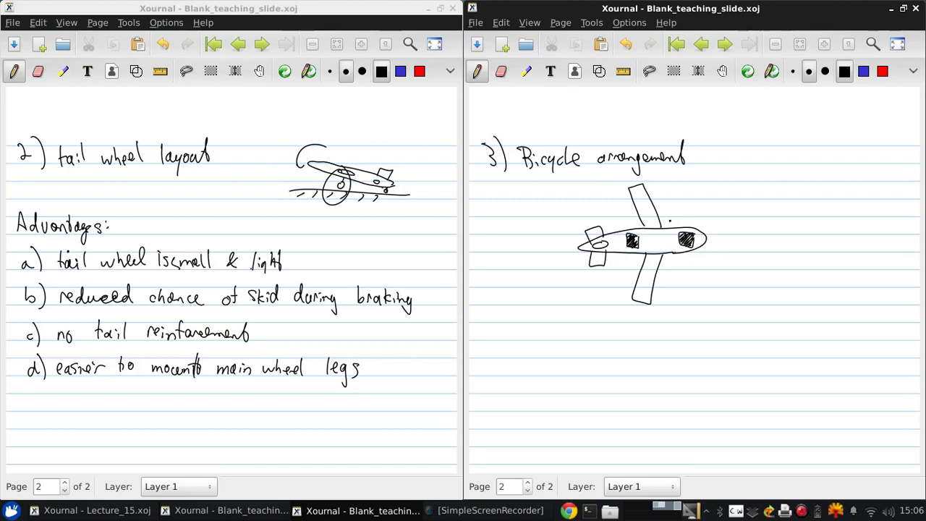
drag(629, 194, 644, 189)
drag(649, 299, 633, 294)
drag(634, 191, 641, 188)
drag(631, 293, 649, 303)
Write 'Advantages:' below the sketch, undoing a misdrawn stroke, and begin the a) label.
mouse_move(481, 339)
mouse_down()
mouse_move(484, 316)
mouse_move(491, 340)
mouse_up()
mouse_move(500, 331)
mouse_down()
mouse_move(495, 339)
mouse_move(515, 326)
mouse_move(534, 338)
mouse_up()
double_click(626, 44)
mouse_move(537, 320)
mouse_down()
mouse_move(535, 337)
mouse_move(543, 330)
mouse_up()
drag(547, 333, 548, 340)
mouse_move(557, 331)
mouse_down()
mouse_move(553, 351)
mouse_move(570, 340)
mouse_up()
click(590, 335)
mouse_move(495, 365)
mouse_down()
mouse_move(486, 368)
mouse_move(496, 374)
mouse_up()
Circle both main wheels, box the fuselage centre, and write 'a) main wheels equidistant from CG'.
mouse_move(498, 358)
mouse_down()
mouse_move(499, 380)
mouse_move(500, 359)
mouse_up()
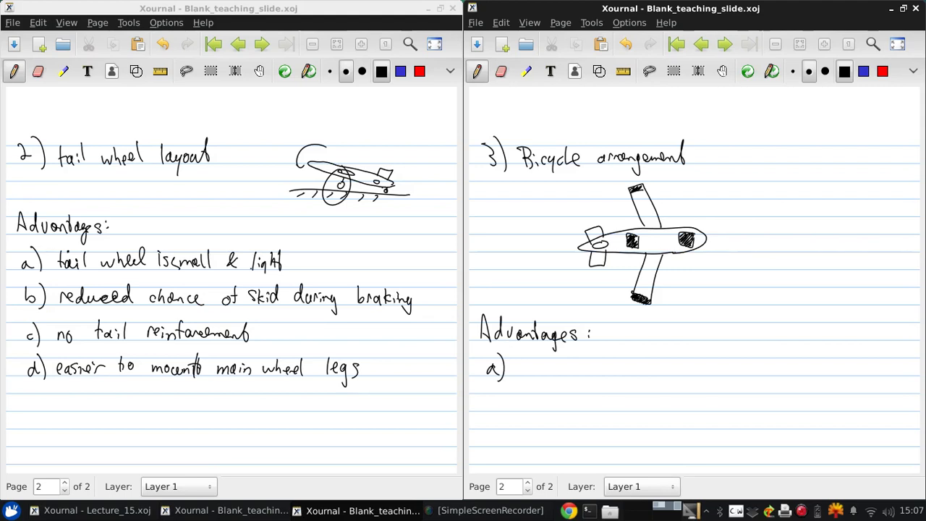
drag(630, 225, 626, 227)
drag(698, 224, 695, 225)
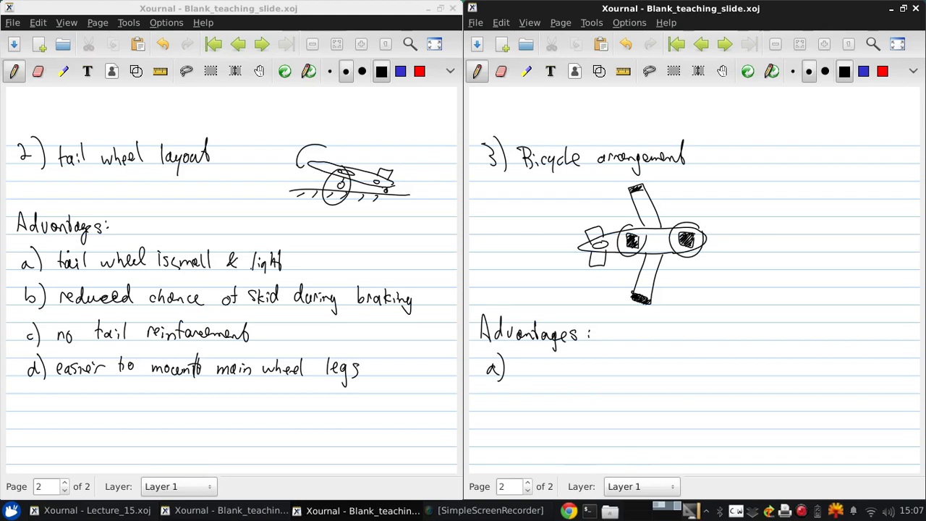
mouse_move(518, 368)
mouse_down()
mouse_move(634, 362)
mouse_move(671, 375)
mouse_move(739, 362)
mouse_move(825, 373)
mouse_up()
mouse_move(846, 359)
mouse_down()
mouse_move(838, 367)
mouse_move(848, 369)
mouse_up()
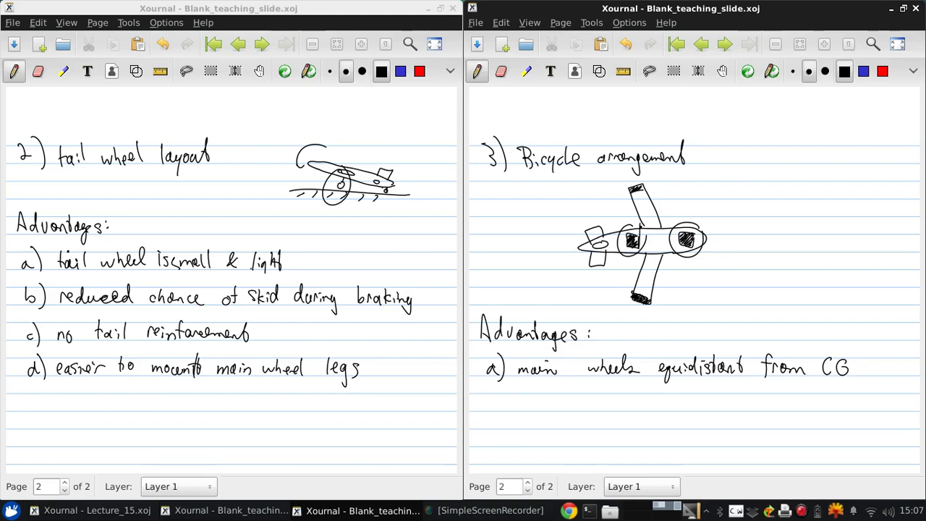
mouse_move(639, 223)
mouse_down()
mouse_move(677, 252)
mouse_move(638, 220)
mouse_up()
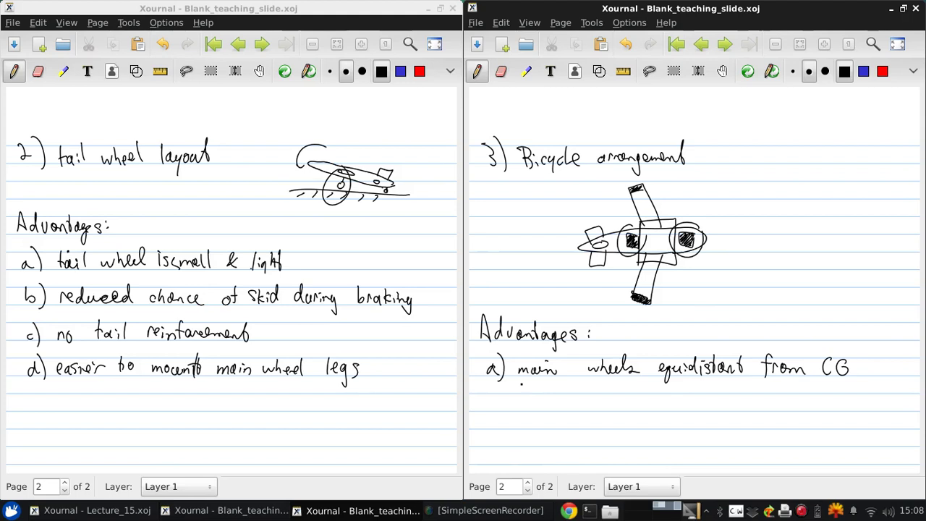
Write b) 'can stow main wheels in fuselage.' and pull the bicycle notes window out of its tiled half.
drag(491, 409, 497, 431)
mouse_move(526, 421)
mouse_down()
mouse_move(564, 429)
mouse_move(590, 419)
mouse_move(691, 427)
mouse_up()
mouse_move(696, 418)
mouse_down()
mouse_move(692, 429)
mouse_move(743, 429)
mouse_up()
drag(736, 418, 764, 428)
drag(766, 421, 771, 426)
mouse_move(778, 408)
mouse_down()
mouse_move(776, 429)
mouse_move(787, 430)
mouse_up()
drag(788, 418, 787, 435)
drag(797, 425, 806, 427)
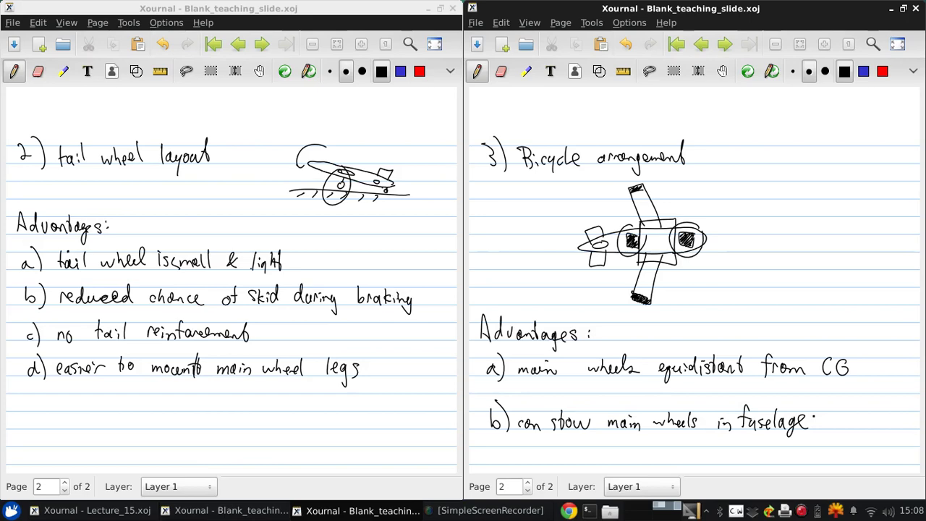
drag(634, 9, 923, 116)
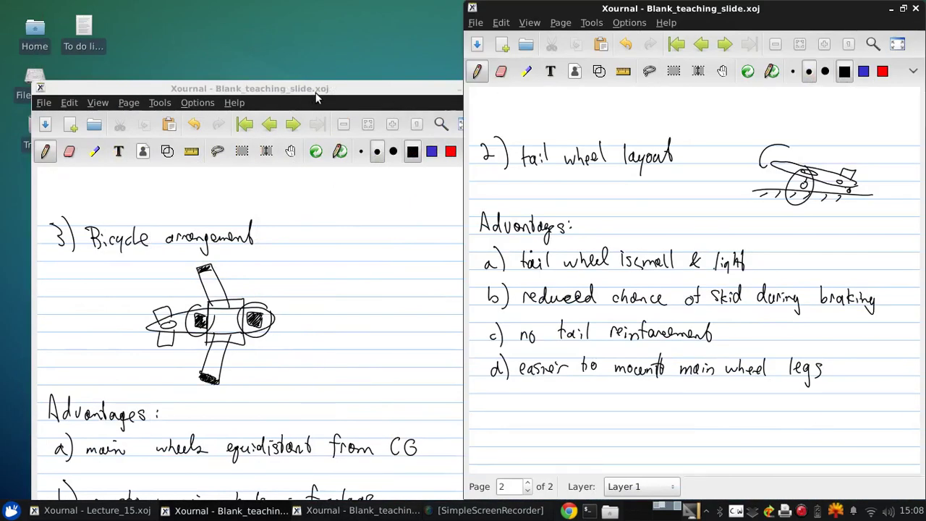
Tile the bicycle notes window to the left half and add a new page at the end.
drag(315, 98, 2, 144)
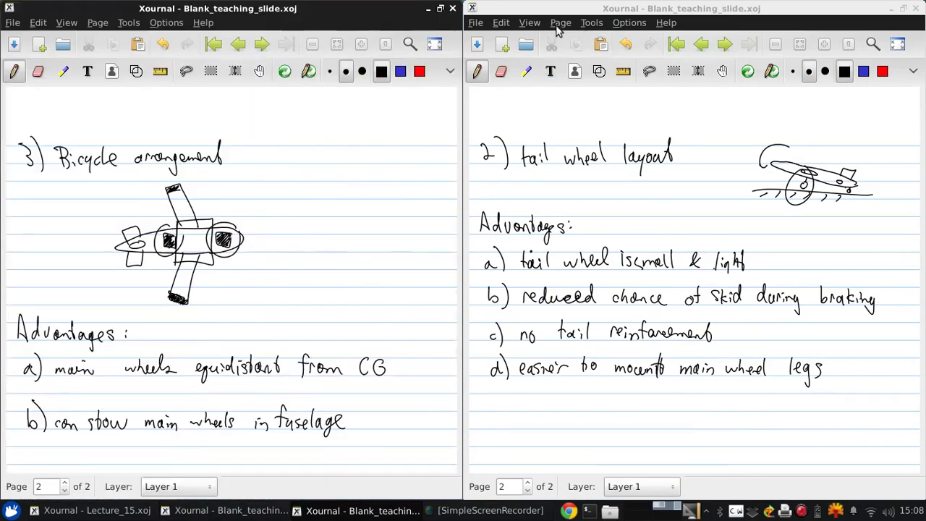
click(561, 22)
click(561, 70)
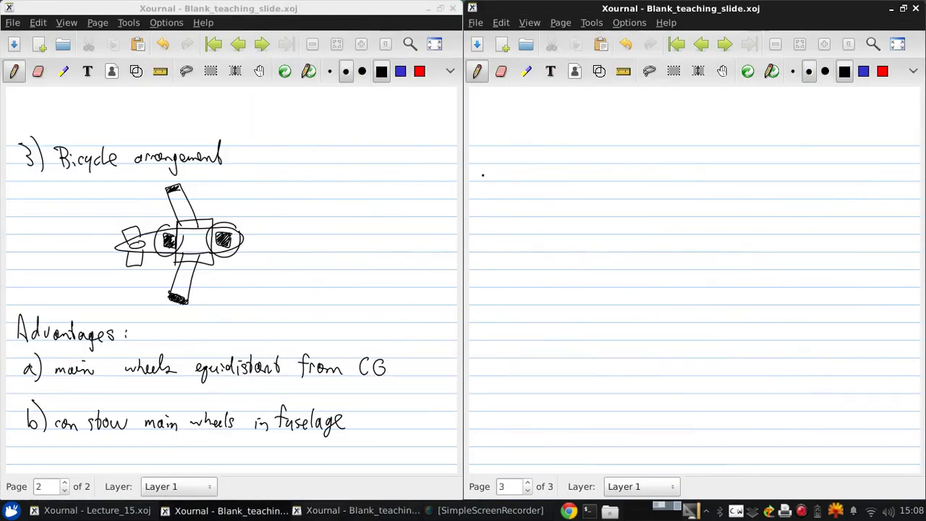
Write the 'Disadvantages:' heading and a) 'requires outriggers'.
drag(484, 147, 485, 163)
mouse_move(479, 146)
mouse_down()
mouse_move(491, 162)
mouse_move(528, 162)
mouse_up()
drag(534, 156, 543, 154)
mouse_move(547, 157)
mouse_down()
mouse_move(567, 162)
mouse_move(569, 175)
mouse_move(587, 162)
mouse_up()
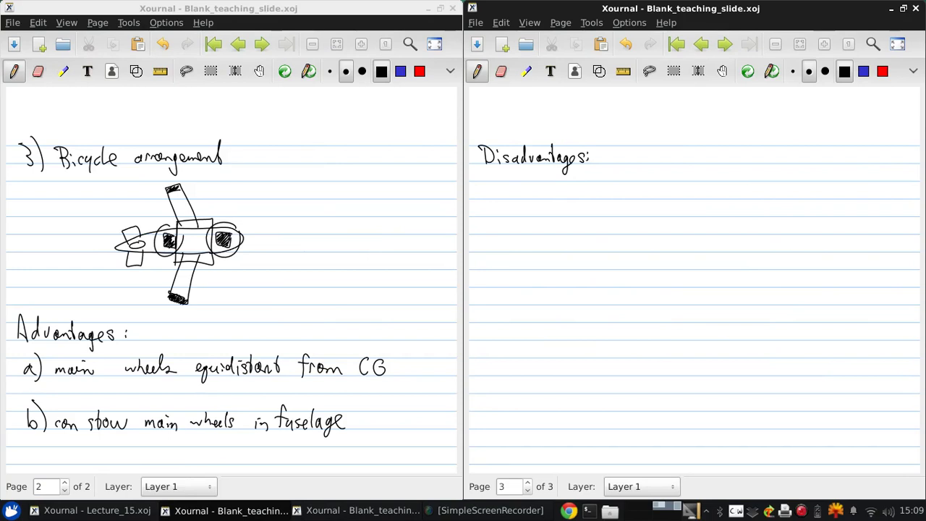
drag(483, 190, 485, 194)
mouse_move(505, 200)
mouse_down()
mouse_move(519, 189)
mouse_move(521, 197)
mouse_up()
mouse_move(522, 190)
mouse_down()
mouse_move(524, 207)
mouse_move(544, 191)
mouse_move(616, 189)
mouse_move(635, 192)
mouse_move(640, 208)
mouse_move(649, 193)
mouse_move(665, 195)
mouse_move(664, 204)
mouse_up()
Draw arrows pointing at both wingtip outriggers on the left window's sketch.
drag(231, 191, 194, 191)
drag(207, 186, 210, 196)
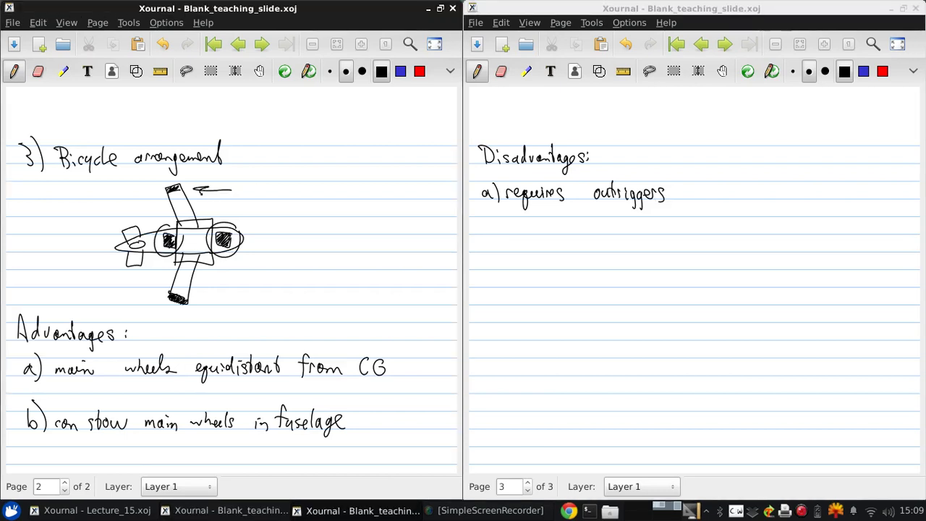
click(214, 297)
mouse_move(221, 298)
mouse_down()
mouse_move(235, 297)
mouse_move(212, 303)
mouse_up()
Add the arrowed sub-point 'can be large and heavy' under a).
mouse_move(539, 216)
mouse_down()
mouse_move(546, 233)
mouse_move(672, 234)
mouse_up()
drag(675, 233, 685, 227)
drag(686, 226, 688, 239)
drag(690, 231, 732, 233)
drag(737, 226, 767, 233)
mouse_move(769, 228)
mouse_down()
mouse_move(794, 226)
mouse_move(791, 249)
mouse_up()
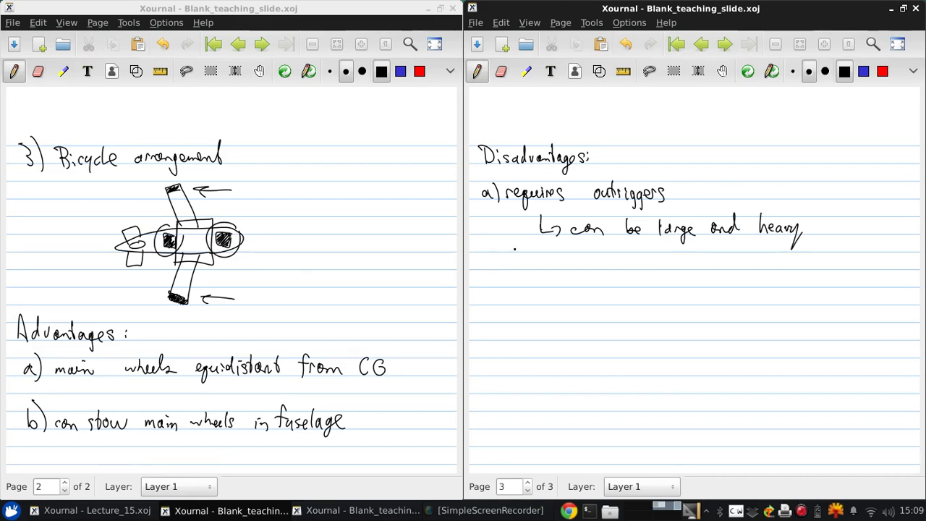
Write b) 'must carefully control attitude during', wrapping 'landing' onto the next line.
mouse_move(486, 265)
mouse_down()
mouse_move(489, 282)
mouse_move(505, 288)
mouse_up()
drag(524, 277, 549, 286)
mouse_move(550, 271)
mouse_down()
mouse_move(551, 287)
mouse_move(555, 279)
mouse_up()
mouse_move(570, 281)
mouse_down()
mouse_move(605, 275)
mouse_move(620, 300)
mouse_move(646, 285)
mouse_move(766, 286)
mouse_up()
drag(764, 282, 828, 282)
drag(825, 280, 839, 294)
drag(842, 285, 843, 287)
mouse_move(524, 288)
mouse_down()
mouse_move(525, 305)
mouse_move(551, 306)
mouse_up()
drag(557, 304, 568, 298)
drag(567, 299, 570, 315)
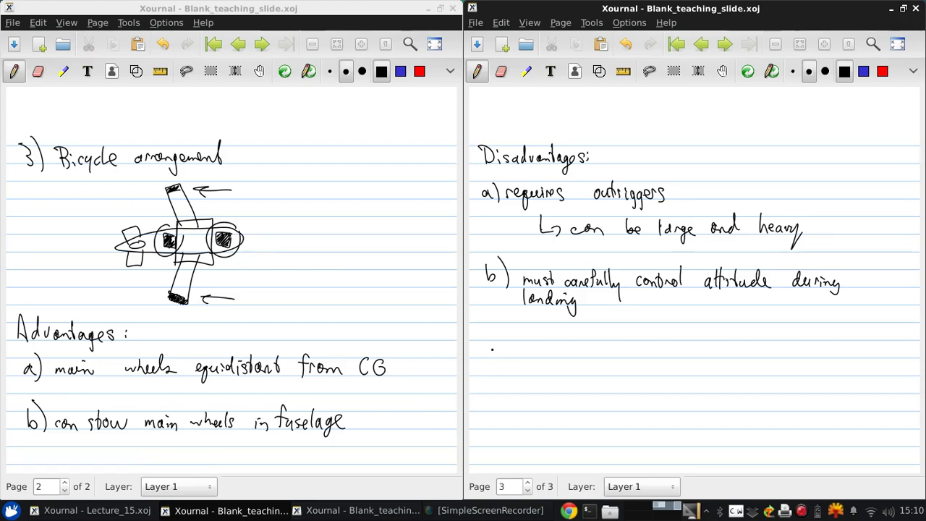
Start c) with 'large elevator effort is' below item b).
mouse_move(496, 345)
mouse_down()
mouse_move(505, 362)
mouse_move(548, 350)
mouse_move(594, 356)
mouse_move(609, 355)
mouse_move(615, 336)
mouse_move(629, 351)
mouse_move(664, 354)
mouse_up()
mouse_move(668, 337)
mouse_down()
mouse_move(667, 356)
mouse_move(672, 347)
mouse_up()
mouse_move(676, 337)
mouse_down()
mouse_move(672, 356)
mouse_move(680, 346)
mouse_up()
drag(678, 352, 722, 356)
drag(731, 349, 726, 356)
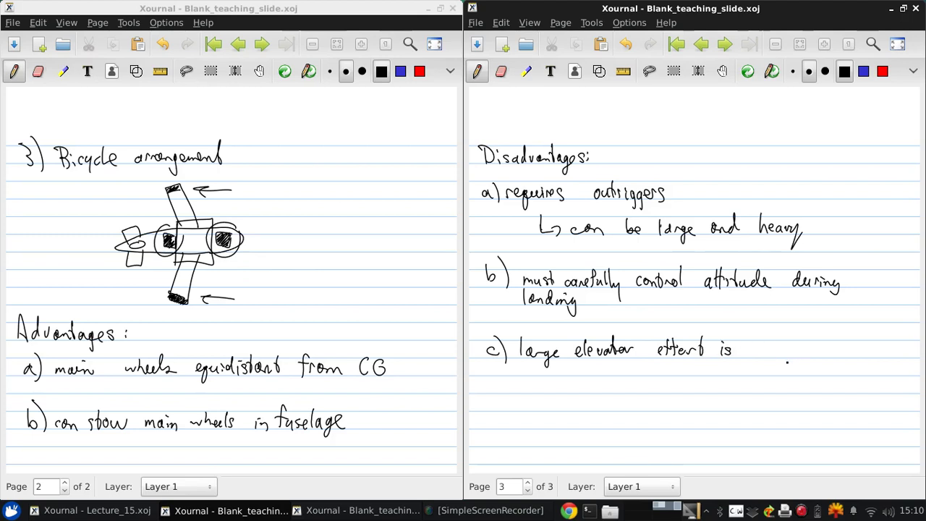
Finish c) with 'req'd at take off' and circle the left wheel on the sketch.
drag(755, 350, 766, 353)
mouse_move(765, 350)
mouse_down()
mouse_move(776, 351)
mouse_move(773, 366)
mouse_up()
mouse_move(780, 339)
mouse_down()
mouse_move(789, 355)
mouse_move(845, 356)
mouse_up()
mouse_move(848, 338)
mouse_down()
mouse_move(852, 355)
mouse_move(873, 355)
mouse_up()
click(873, 352)
mouse_move(881, 341)
mouse_down()
mouse_move(878, 359)
mouse_move(883, 347)
mouse_up()
drag(890, 340, 885, 359)
drag(176, 225, 171, 226)
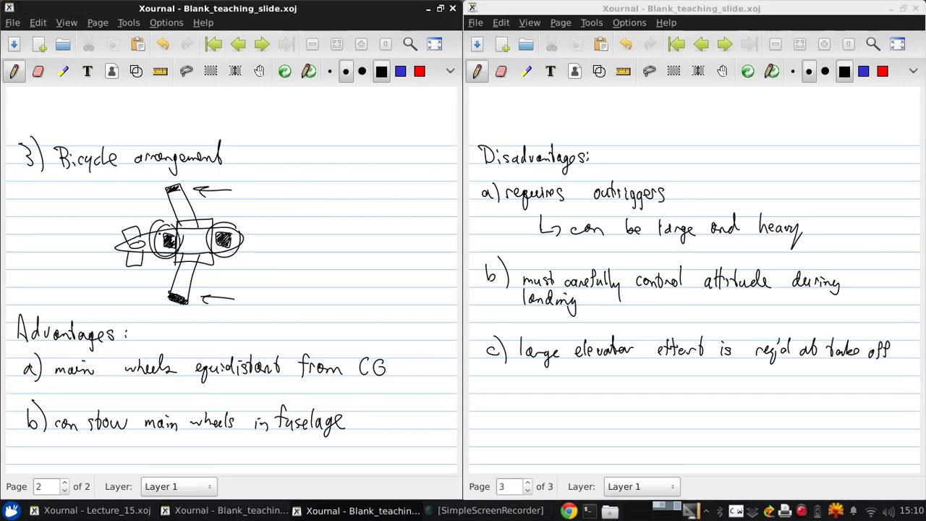